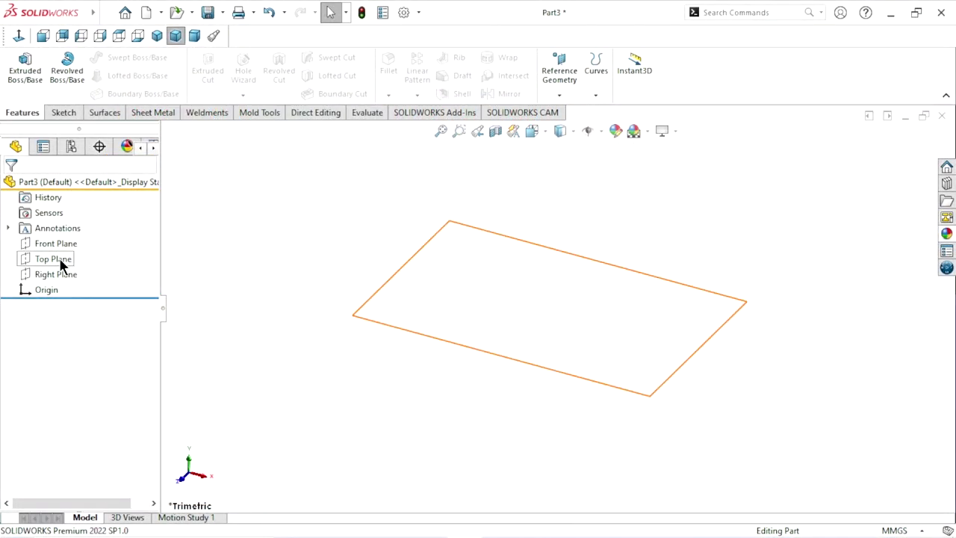
Sketch a centre rectangle about 150 by 95 mm on the Top Plane, centred on the origin
{"action": "left_click", "coordinate": [59, 257]}
{"action": "left_click", "coordinate": [65, 235]}
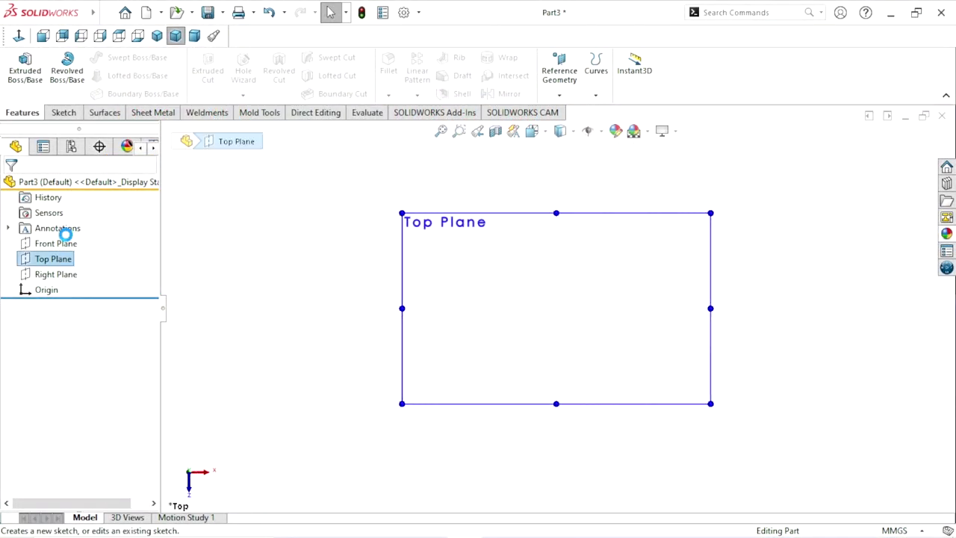
{"action": "left_click", "coordinate": [106, 76]}
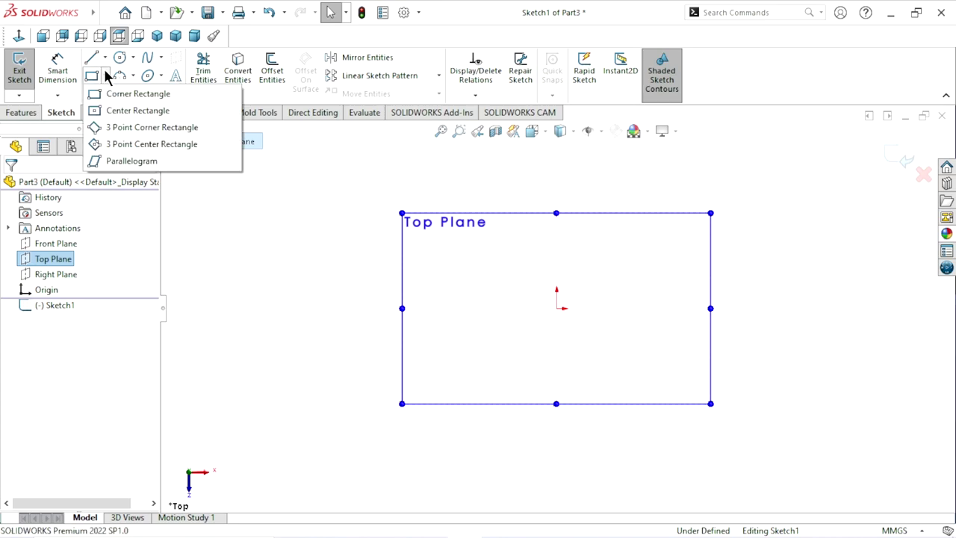
{"action": "left_click", "coordinate": [112, 111]}
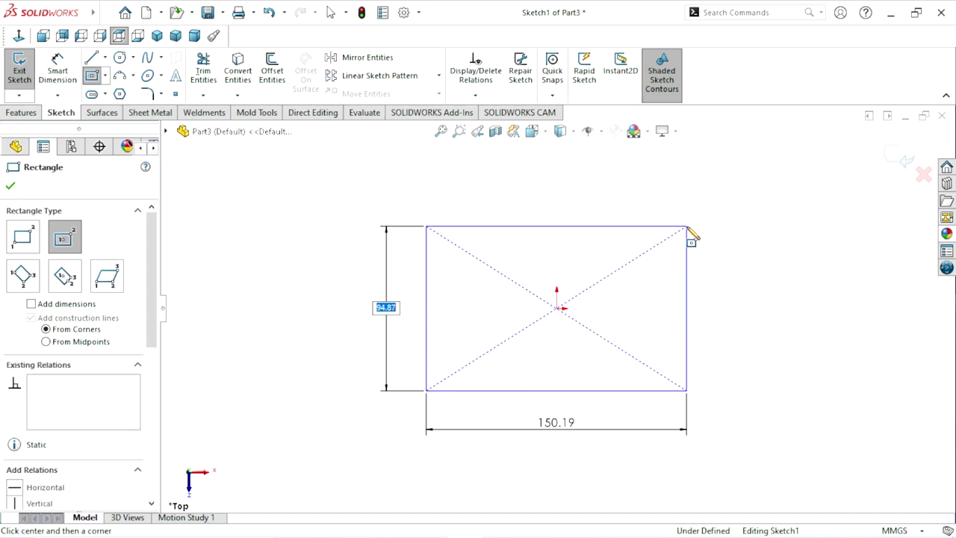
{"action": "left_click", "coordinate": [686, 227]}
Dimension the rectangle's top edge to 105 and its right edge to 85
{"action": "key", "text": "d"}
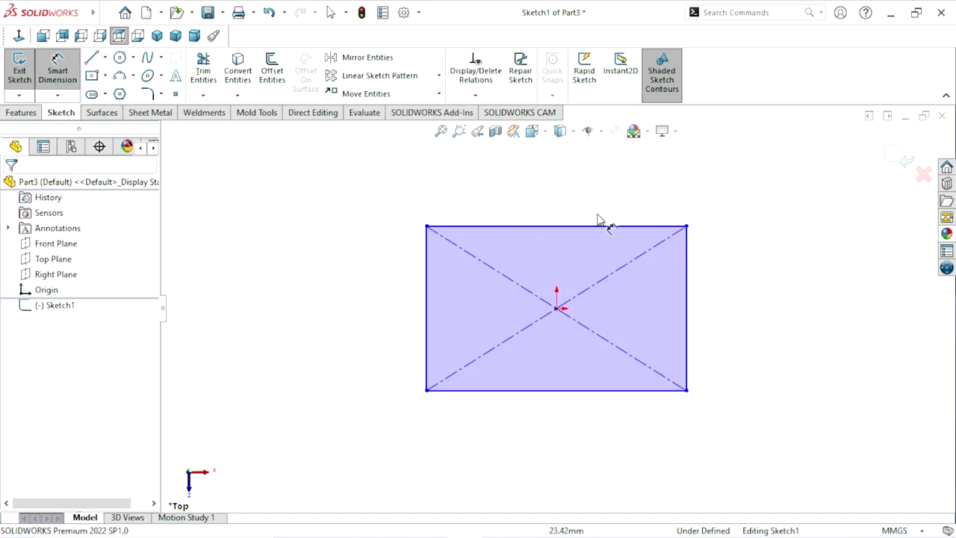
{"action": "left_click", "coordinate": [586, 225]}
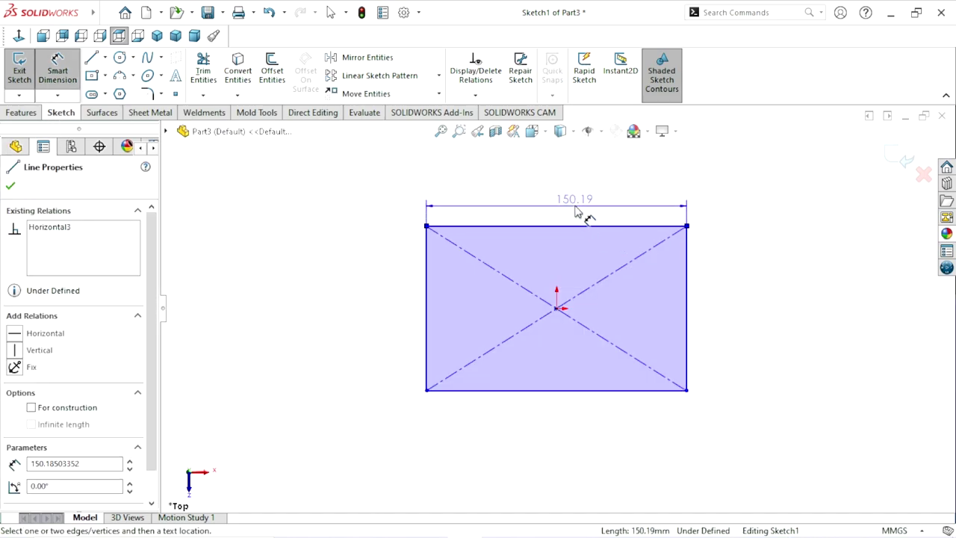
{"action": "left_click", "coordinate": [575, 210]}
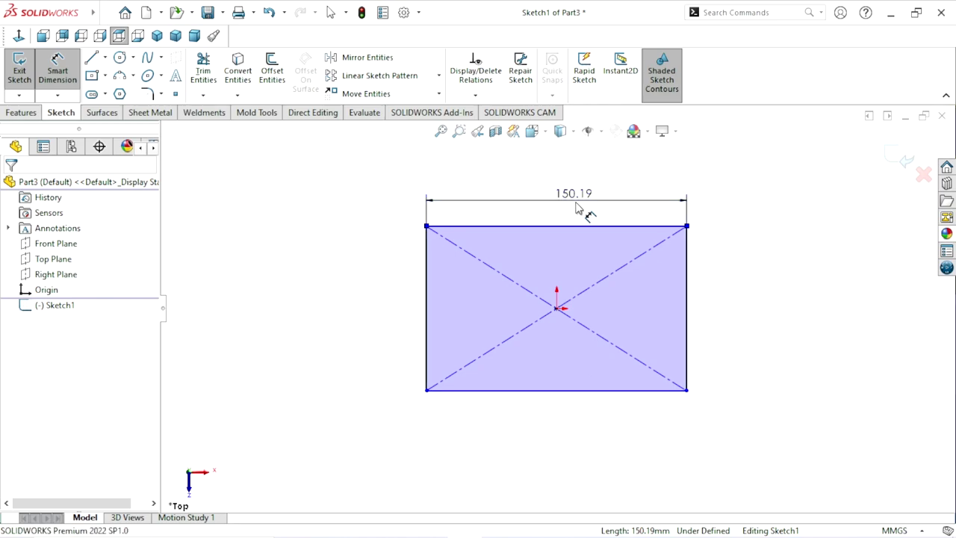
{"action": "left_click", "coordinate": [576, 210]}
{"action": "type", "text": "105"}
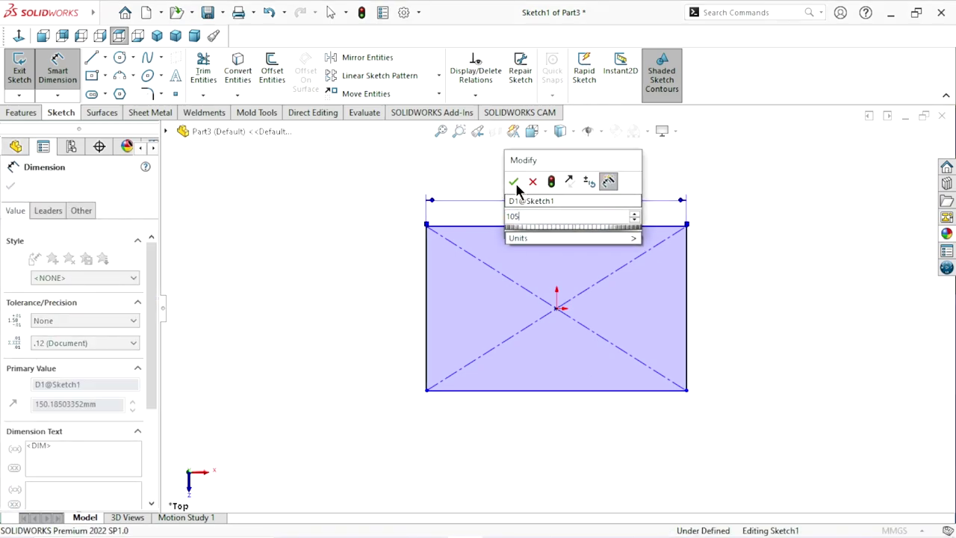
{"action": "left_click", "coordinate": [514, 182]}
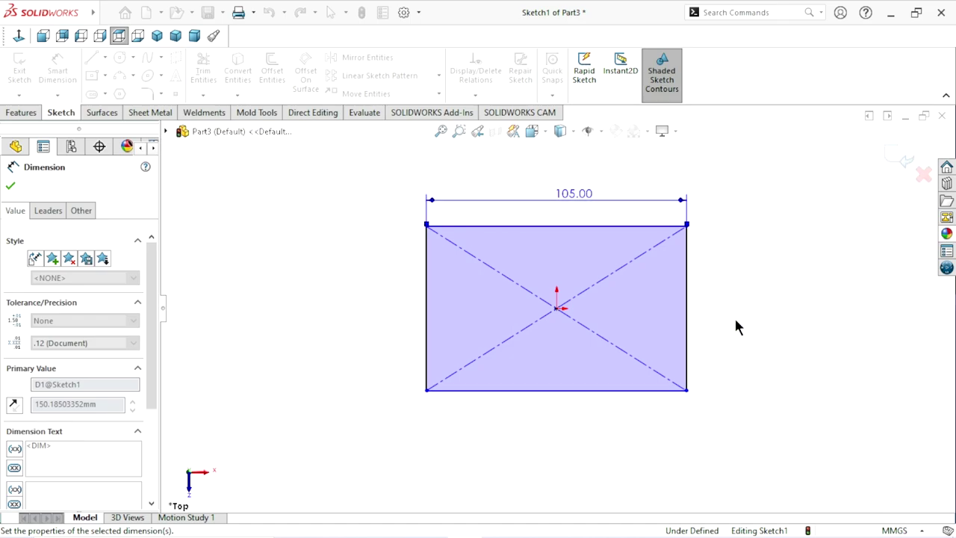
{"action": "left_click", "coordinate": [688, 339]}
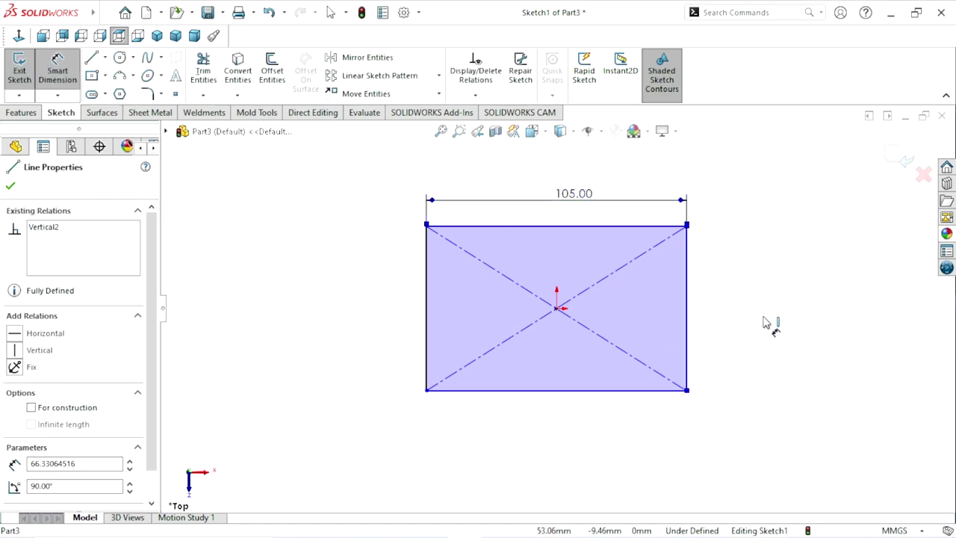
{"action": "left_click", "coordinate": [760, 320]}
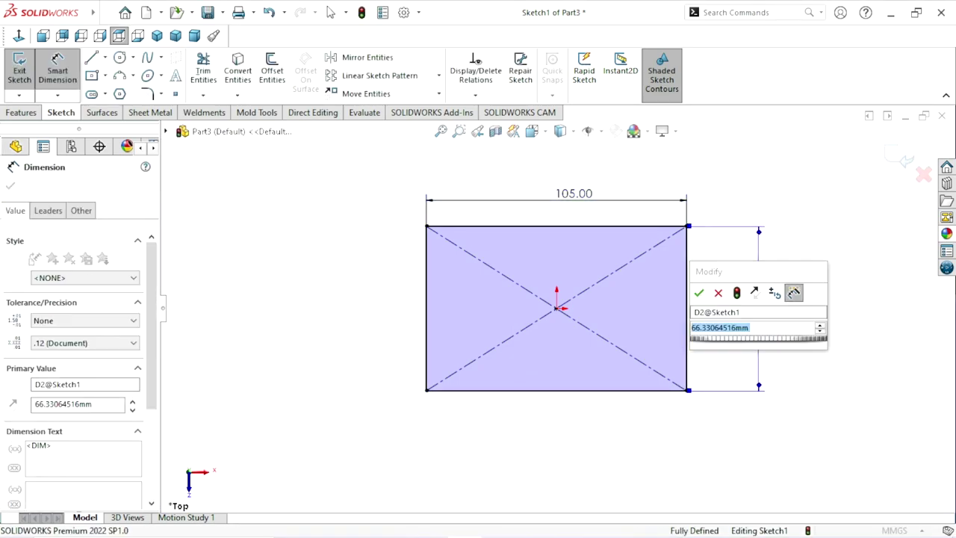
{"action": "type", "text": "85"}
{"action": "left_click", "coordinate": [696, 293]}
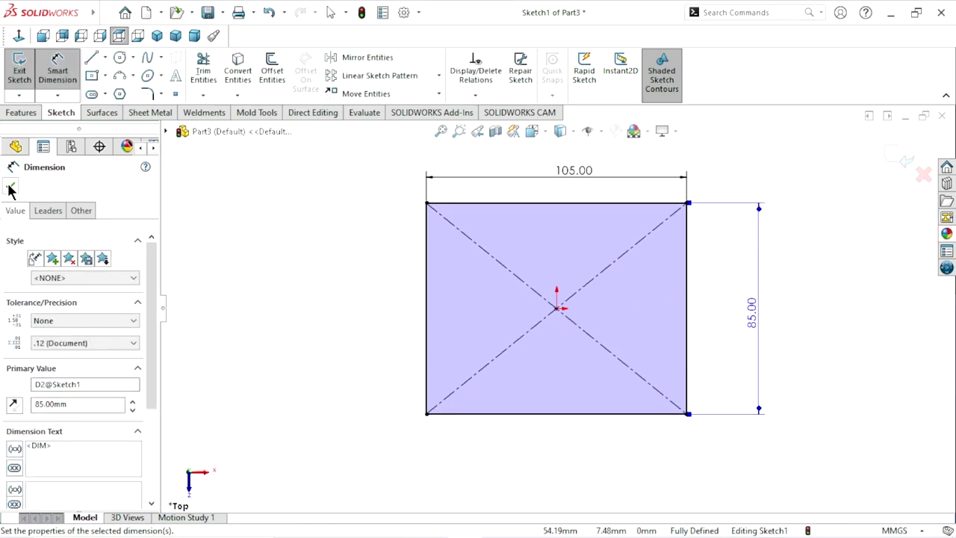
{"action": "left_click", "coordinate": [9, 185]}
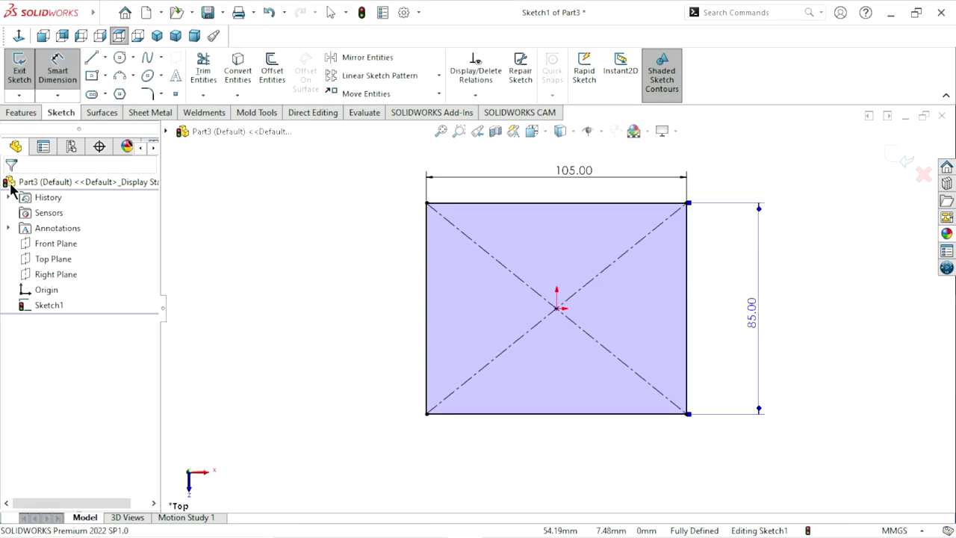
Extrude the rectangle sketch as a Blind boss 3 mm deep
{"action": "left_click", "coordinate": [22, 113]}
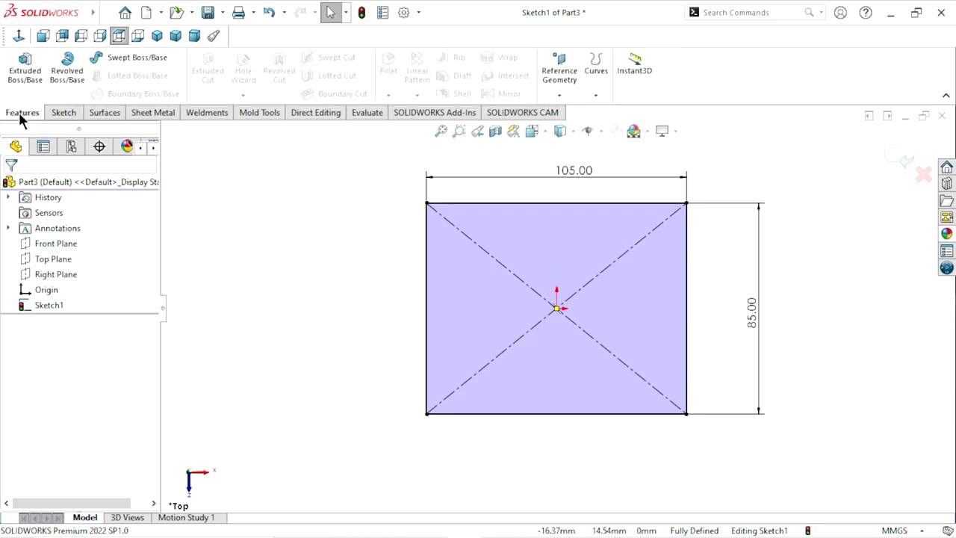
{"action": "left_click", "coordinate": [28, 71]}
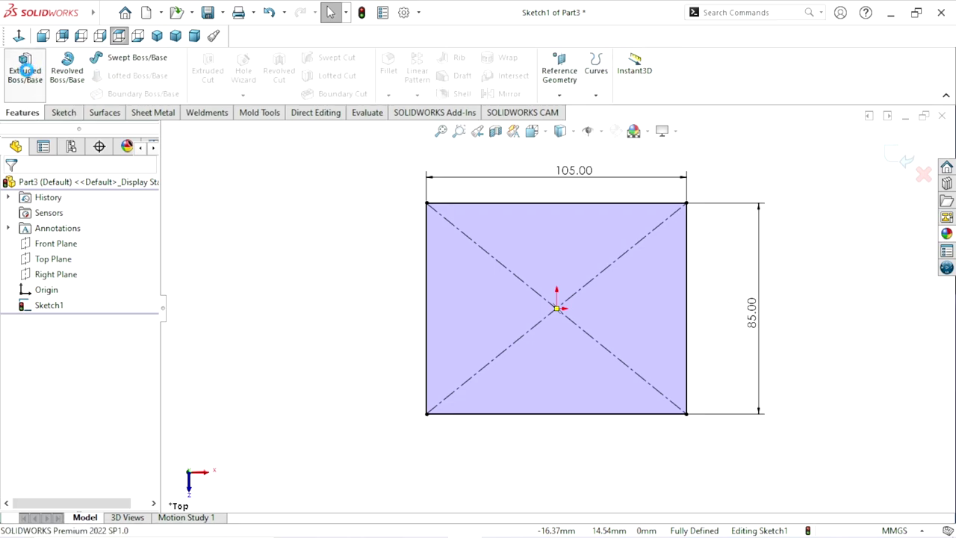
{"action": "left_click", "coordinate": [24, 70]}
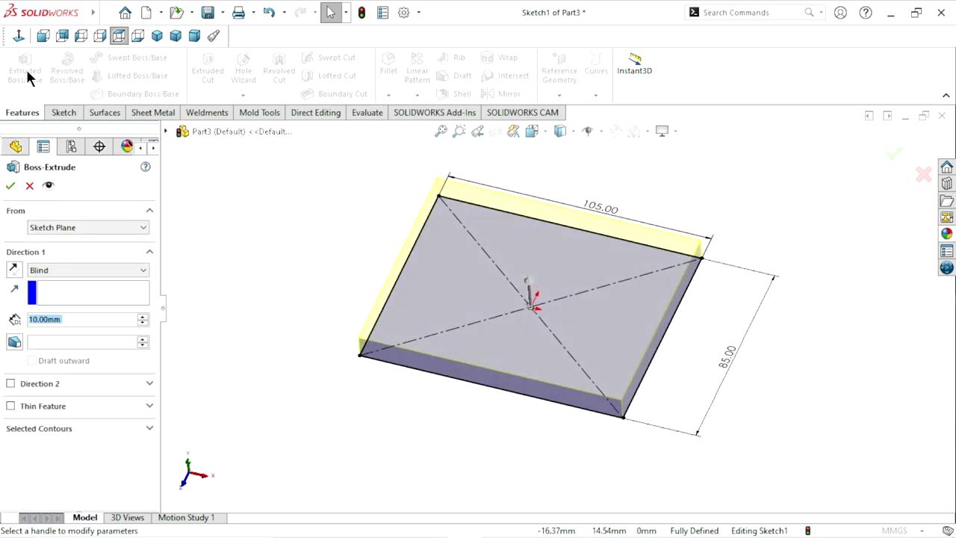
{"action": "type", "text": "2"}
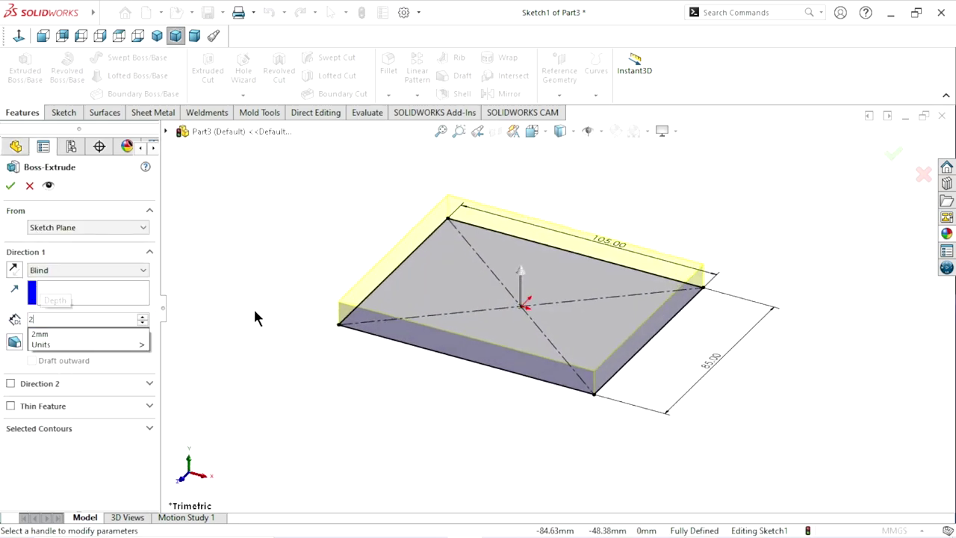
{"action": "key", "text": "BackSpace"}
{"action": "type", "text": "3"}
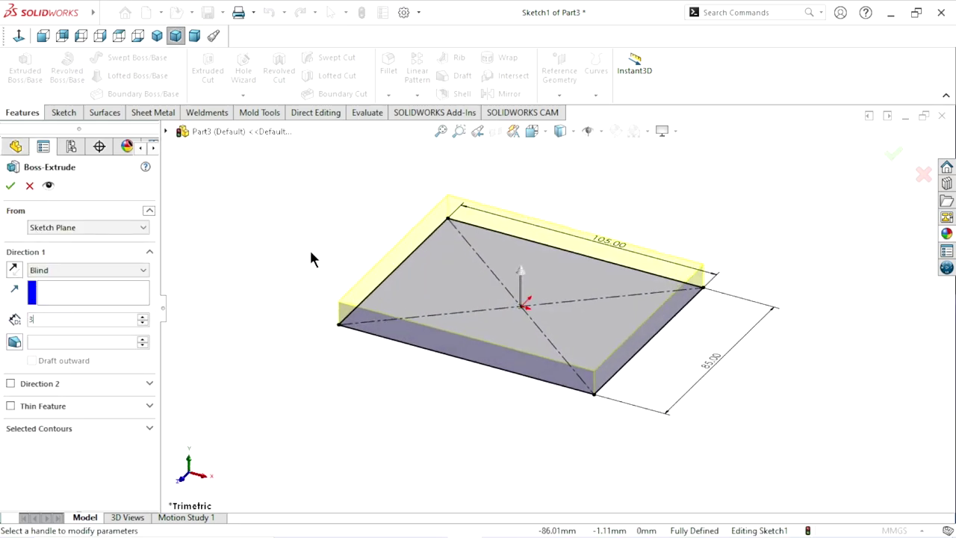
{"action": "key", "text": "Return"}
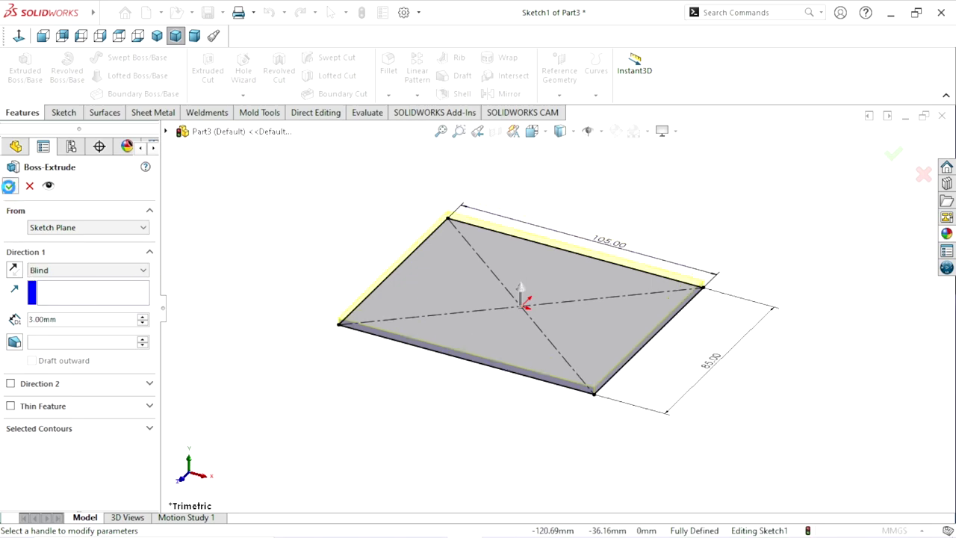
{"action": "left_click", "coordinate": [10, 185]}
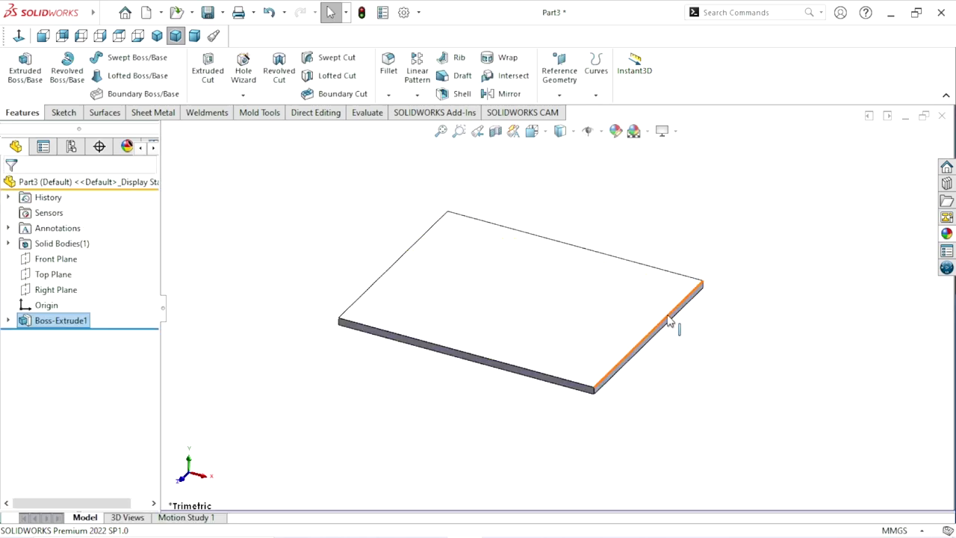
Apply the Glass > Gloss clear glass appearance to the plate
{"action": "left_click", "coordinate": [946, 233]}
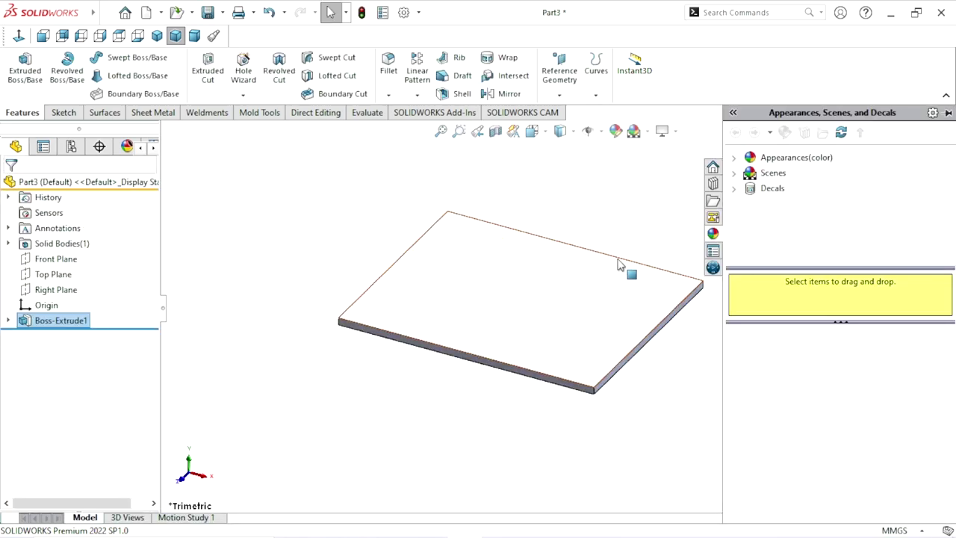
{"action": "left_click", "coordinate": [757, 159]}
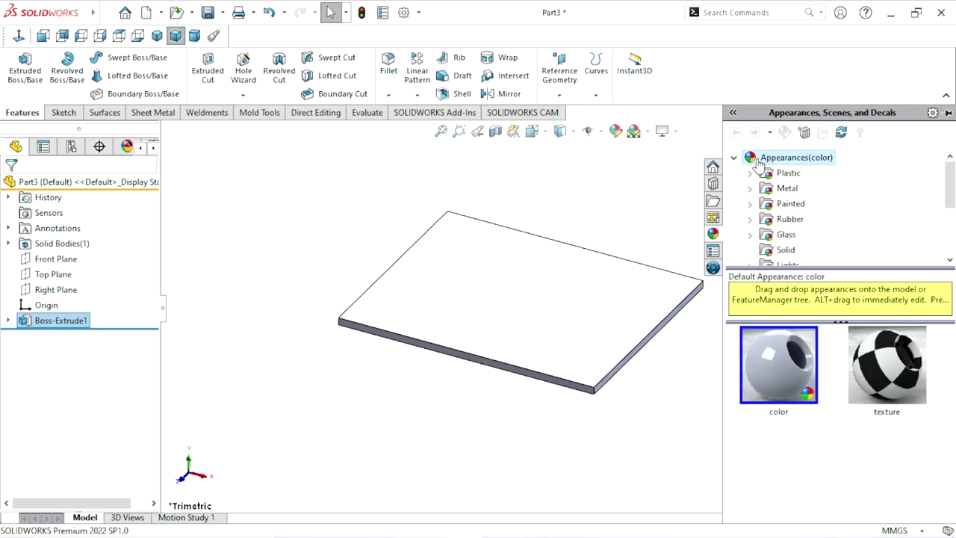
{"action": "left_click", "coordinate": [787, 235]}
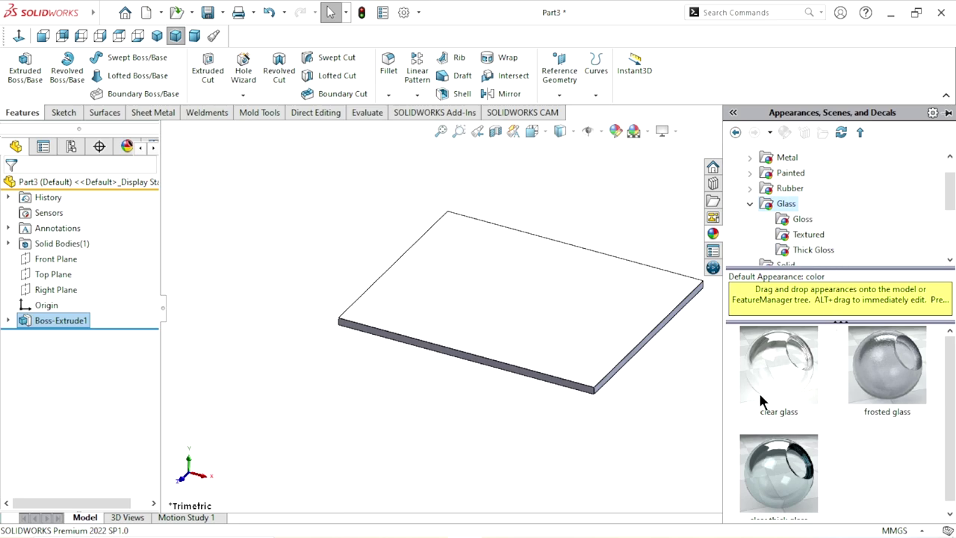
{"action": "left_click", "coordinate": [796, 220]}
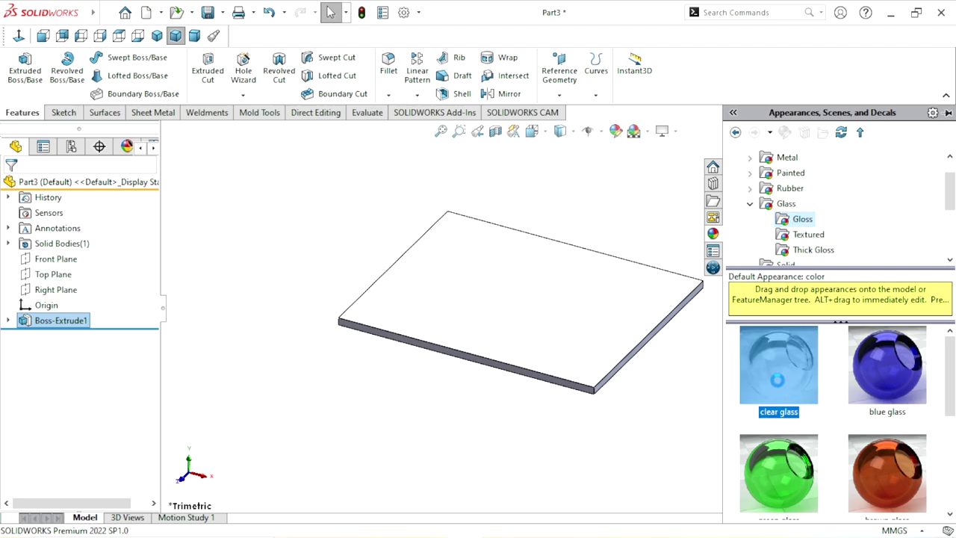
{"action": "double_click", "coordinate": [776, 379]}
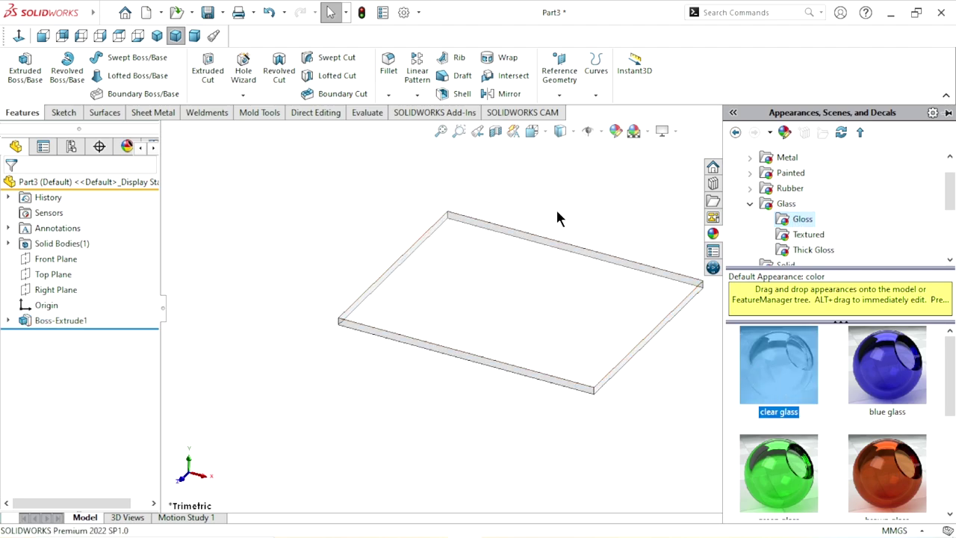
{"action": "mouse_move", "coordinate": [557, 210]}
{"action": "middle_mouse_down"}
{"action": "mouse_move", "coordinate": [550, 241]}
{"action": "mouse_move", "coordinate": [410, 313]}
{"action": "mouse_move", "coordinate": [584, 192]}
{"action": "mouse_move", "coordinate": [542, 288]}
{"action": "mouse_move", "coordinate": [653, 324]}
{"action": "mouse_move", "coordinate": [608, 203]}
{"action": "mouse_move", "coordinate": [639, 207]}
{"action": "mouse_move", "coordinate": [533, 342]}
{"action": "mouse_move", "coordinate": [638, 211]}
{"action": "middle_mouse_up"}
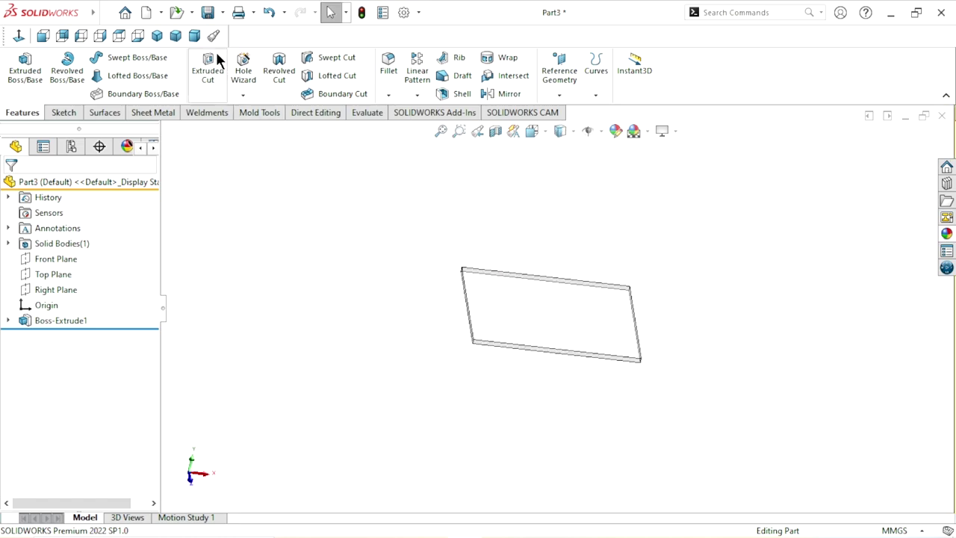
Save the part as 'WH Part 6 white glass' in the welding helmet folder
{"action": "left_click", "coordinate": [208, 13]}
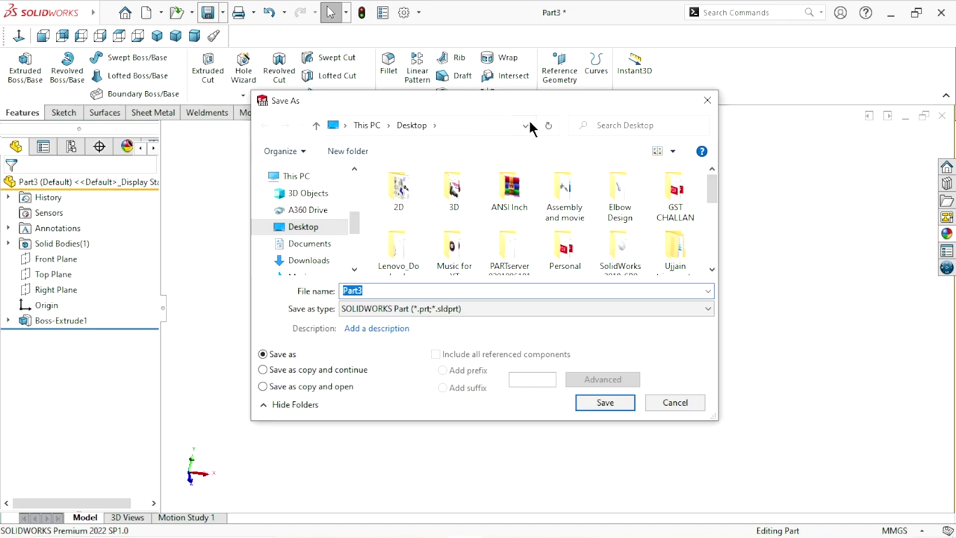
{"action": "scroll", "coordinate": [299, 216], "scroll_direction": "up", "scroll_amount": 2}
{"action": "scroll", "coordinate": [301, 224], "scroll_direction": "up", "scroll_amount": 1}
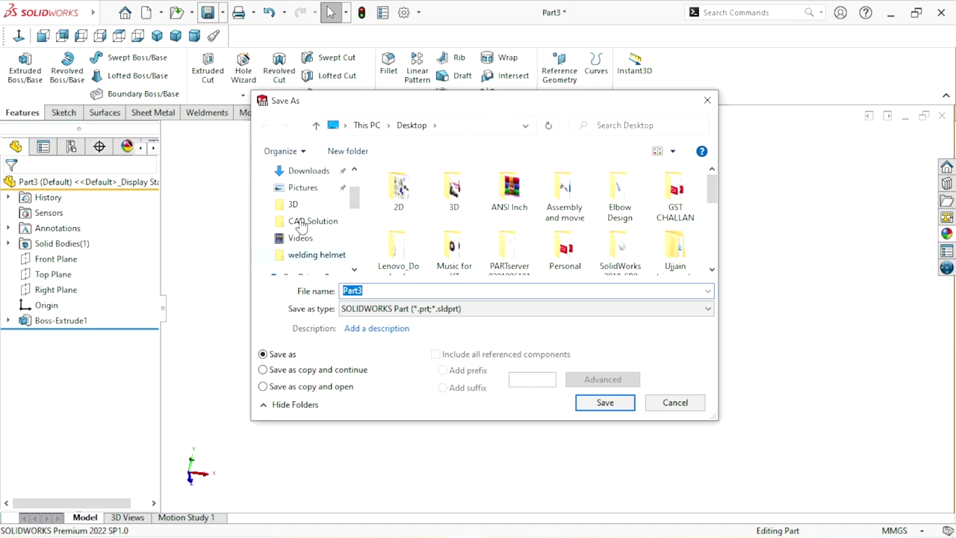
{"action": "left_click", "coordinate": [316, 255]}
{"action": "left_click", "coordinate": [376, 290]}
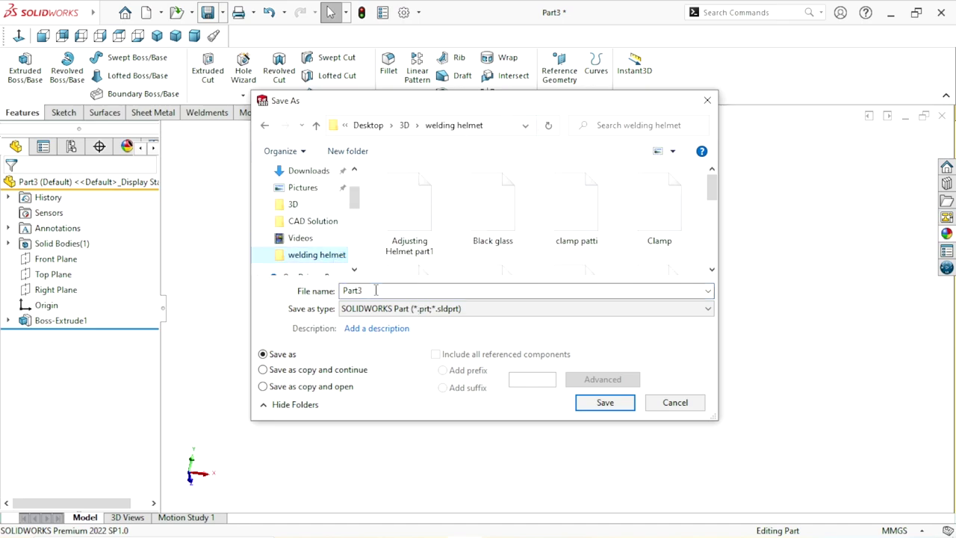
{"action": "double_click", "coordinate": [375, 290]}
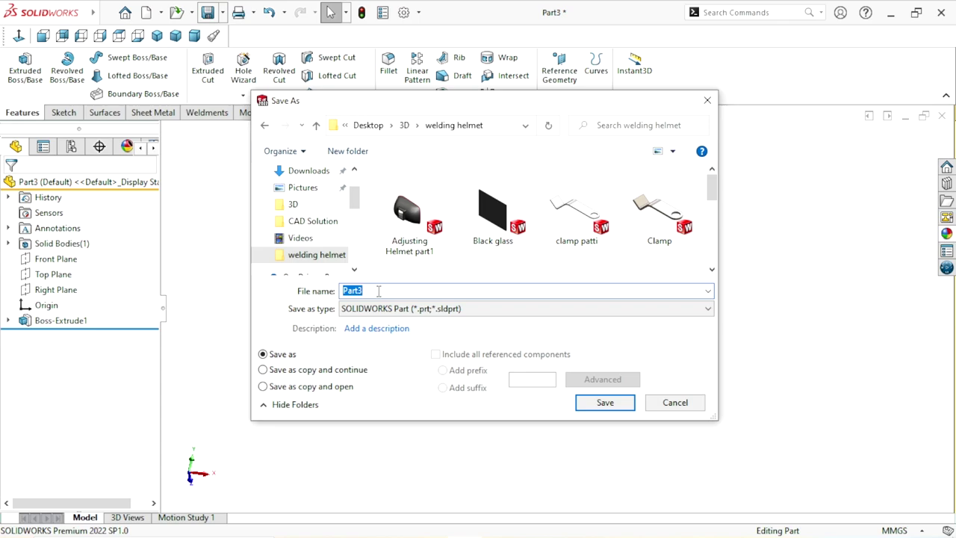
{"action": "type", "text": "WH "}
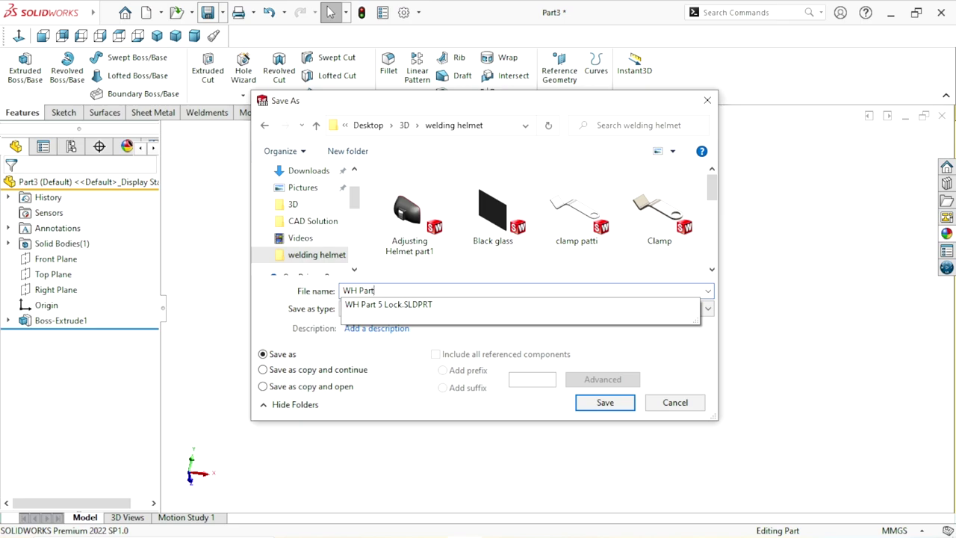
{"action": "type", "text": "6 white glass"}
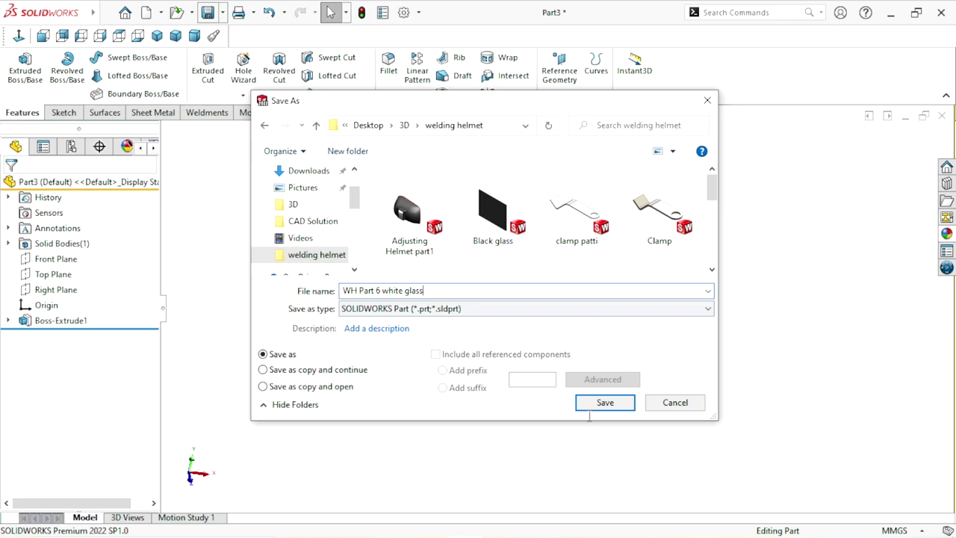
{"action": "left_click", "coordinate": [601, 403]}
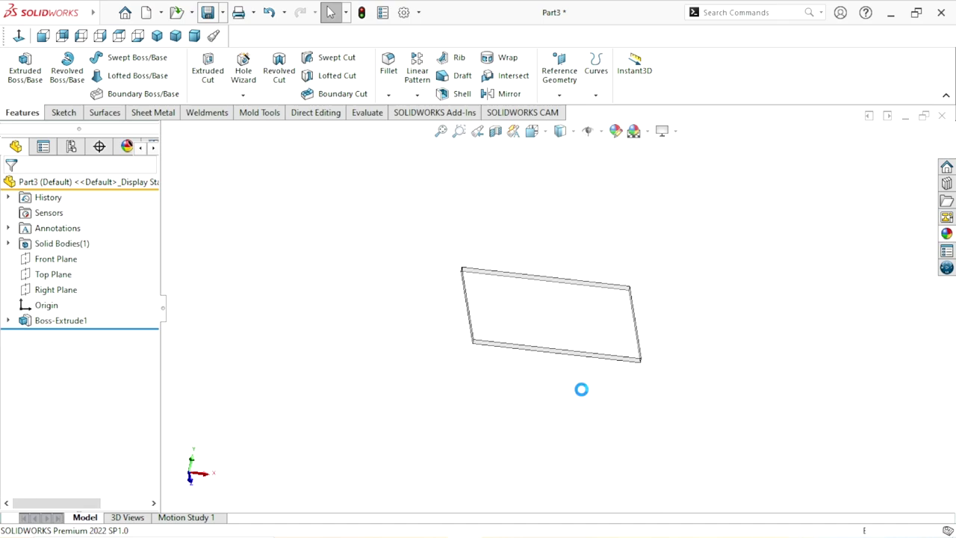
Show the plate in isometric view and zoom in on it
{"action": "left_click", "coordinate": [159, 36]}
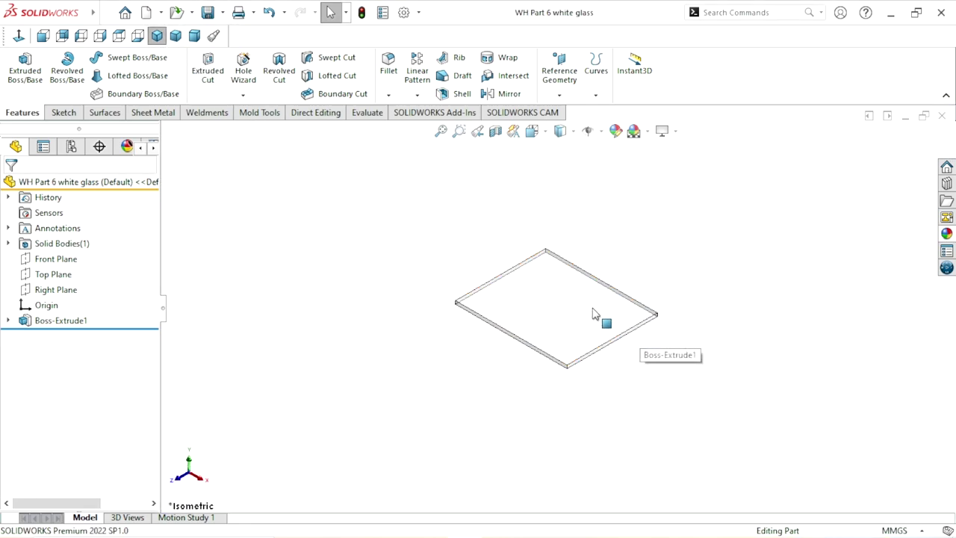
{"action": "scroll", "coordinate": [603, 313], "scroll_direction": "down", "scroll_amount": 2}
{"action": "scroll", "coordinate": [675, 250], "scroll_direction": "down", "scroll_amount": 1}
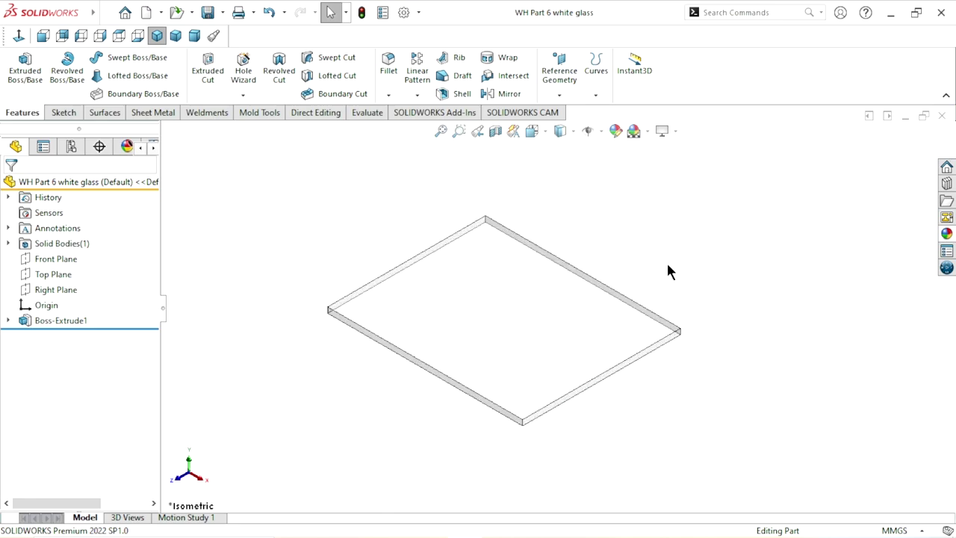
{"action": "scroll", "coordinate": [539, 317], "scroll_direction": "down", "scroll_amount": 1}
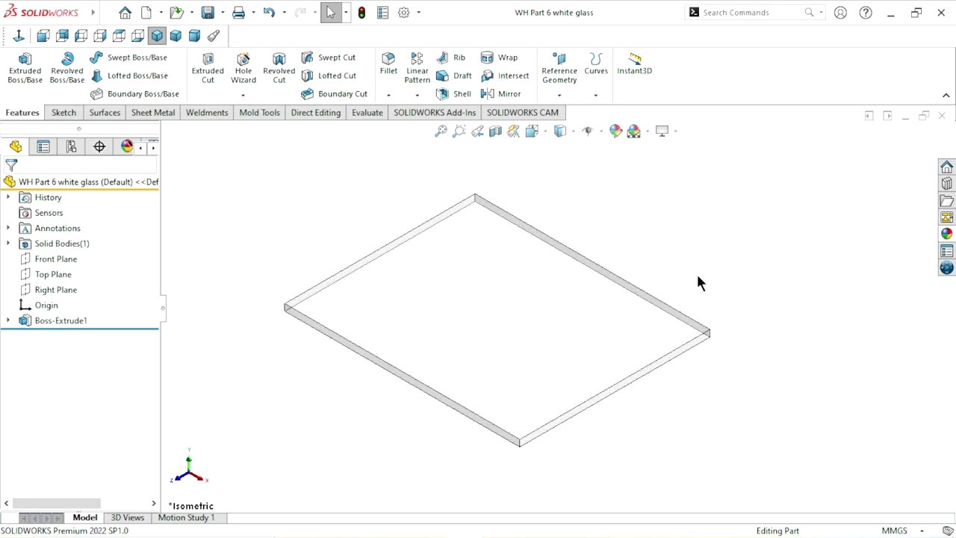
{"action": "left_click", "coordinate": [942, 236]}
Choose black (RGB 0, 0, 0) in the colour editor and close it
{"action": "mouse_move", "coordinate": [948, 373]}
{"action": "left_mouse_down"}
{"action": "mouse_move", "coordinate": [950, 456]}
{"action": "mouse_move", "coordinate": [948, 373]}
{"action": "left_mouse_up"}
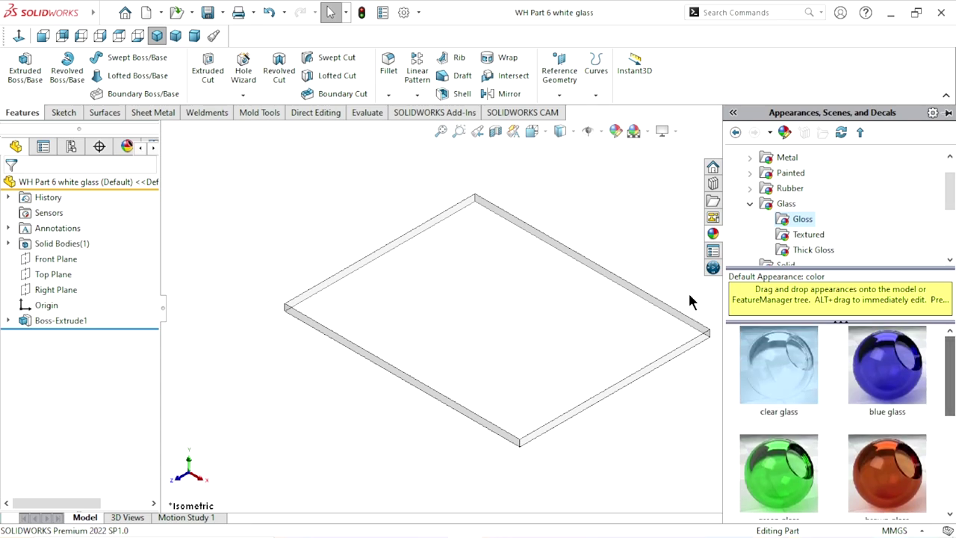
{"action": "left_click", "coordinate": [672, 269]}
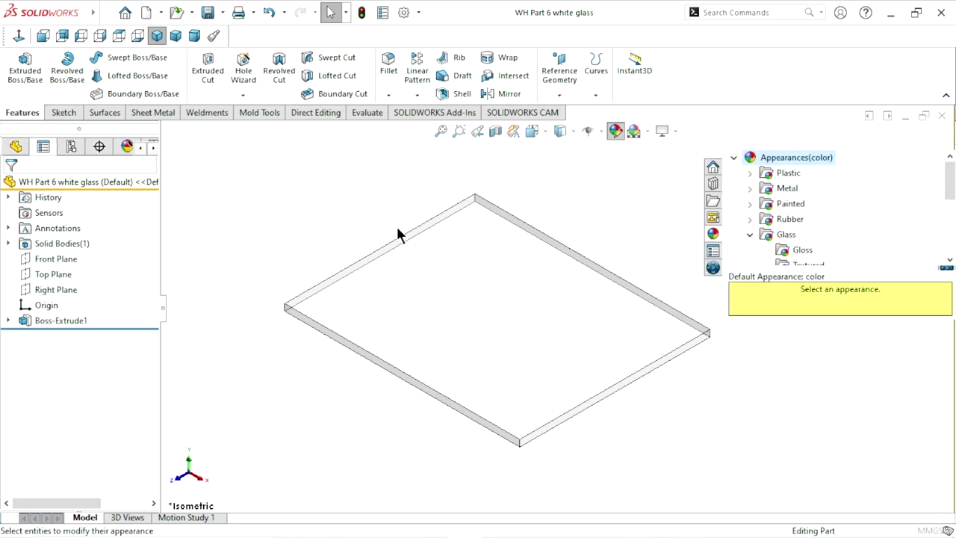
{"action": "scroll", "coordinate": [142, 351], "scroll_direction": "down", "scroll_amount": 3}
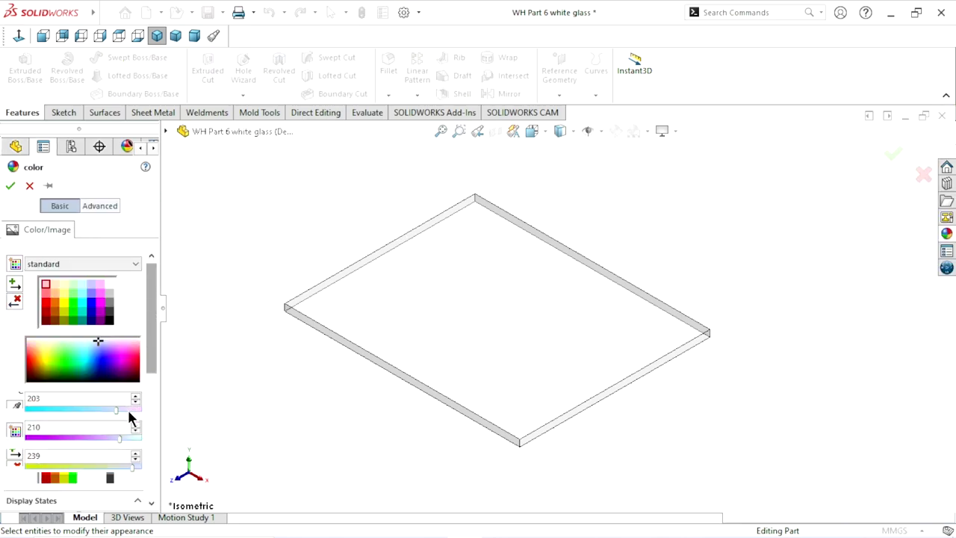
{"action": "scroll", "coordinate": [128, 414], "scroll_direction": "down", "scroll_amount": 2}
{"action": "scroll", "coordinate": [151, 358], "scroll_direction": "up", "scroll_amount": 2}
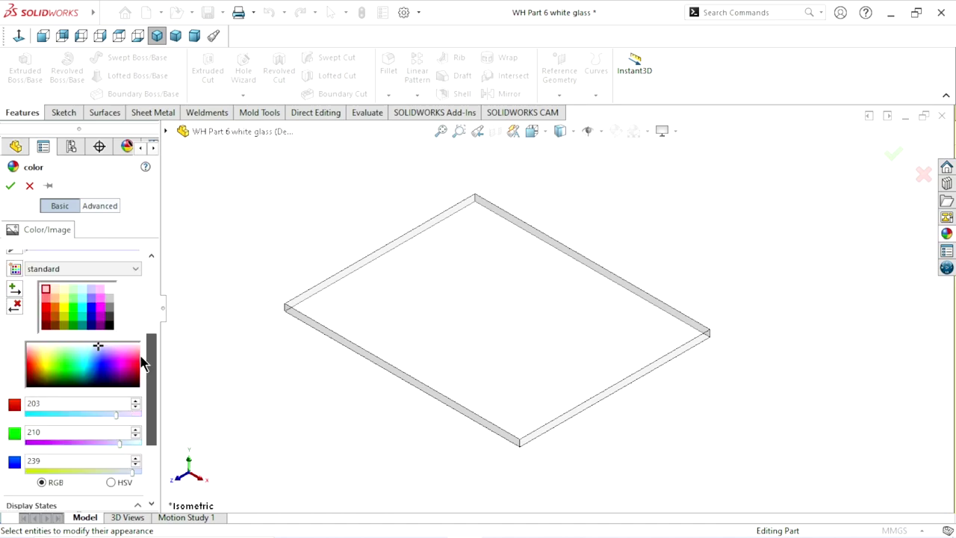
{"action": "left_click", "coordinate": [110, 327]}
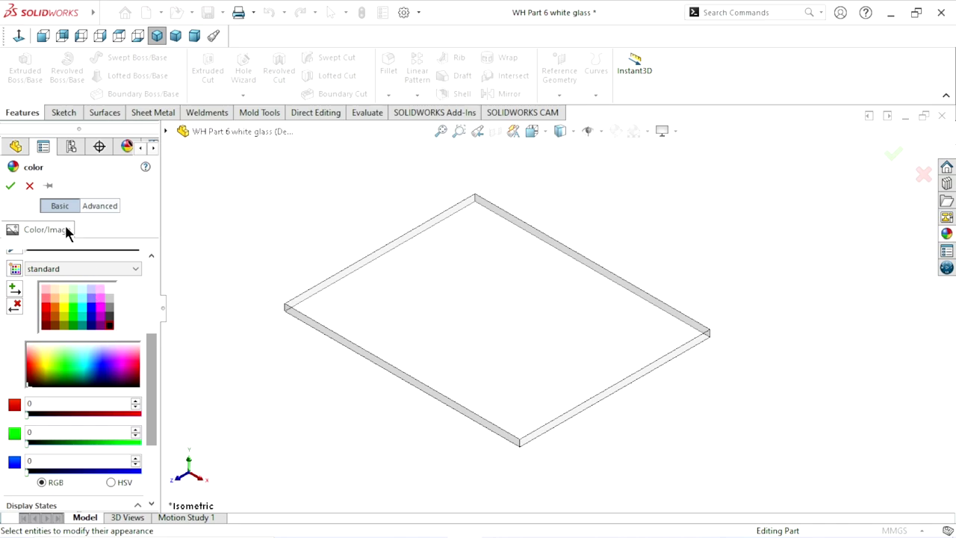
{"action": "left_click", "coordinate": [9, 186]}
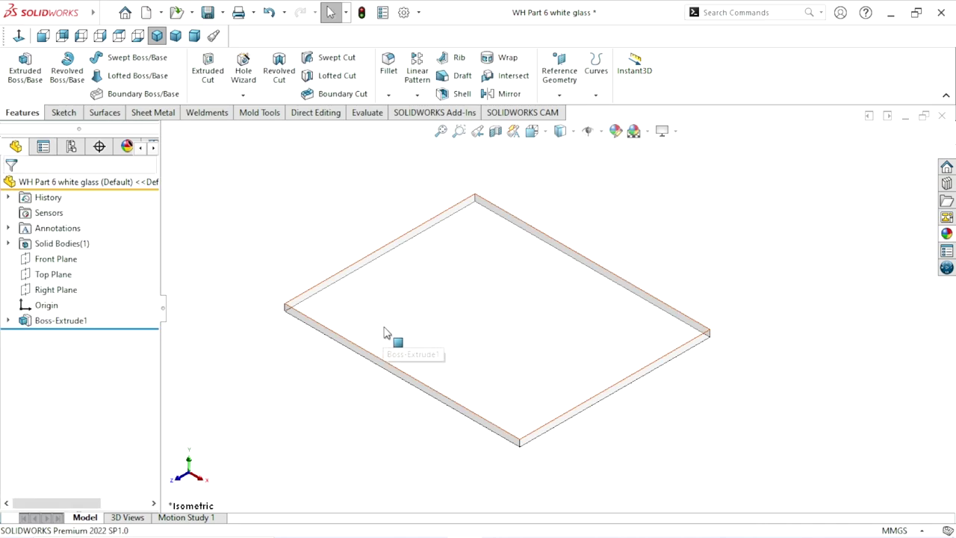
Give Boss-Extrude1 a black appearance and return the plate to isometric view
{"action": "left_click", "coordinate": [64, 320]}
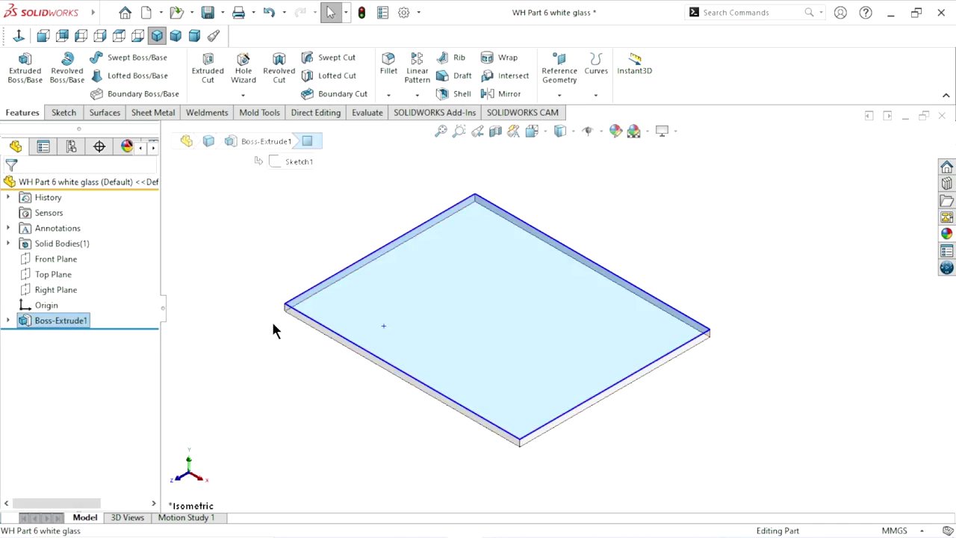
{"action": "left_click", "coordinate": [274, 327]}
{"action": "left_click", "coordinate": [53, 320]}
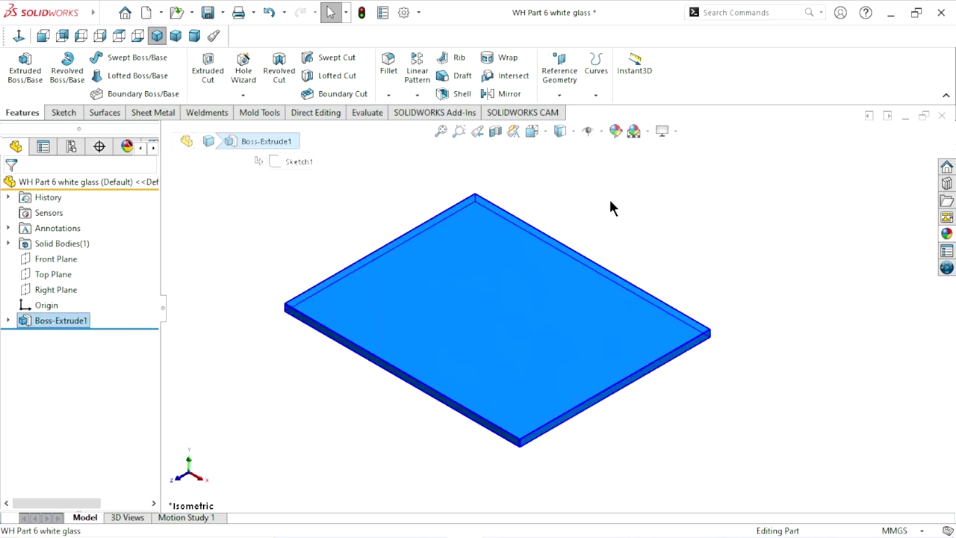
{"action": "left_click", "coordinate": [616, 131]}
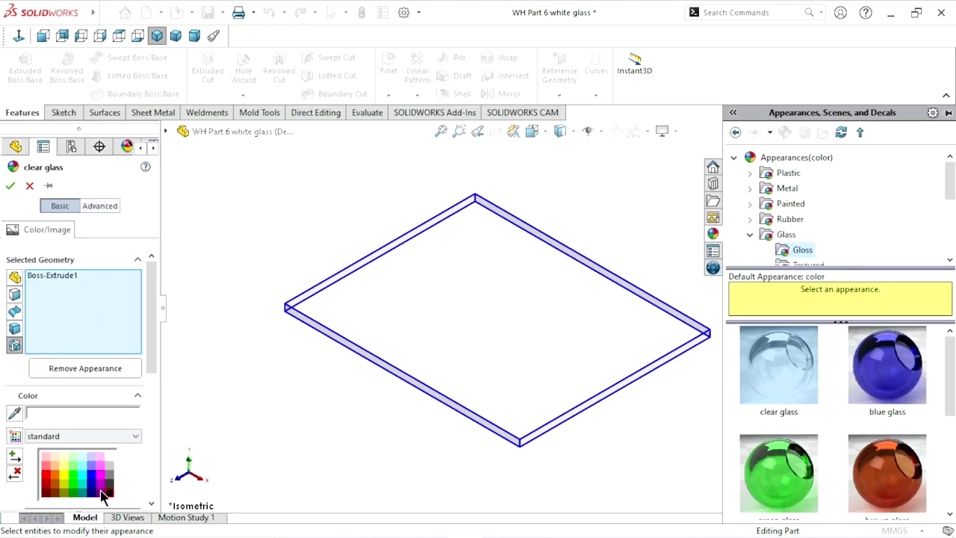
{"action": "left_click", "coordinate": [109, 491]}
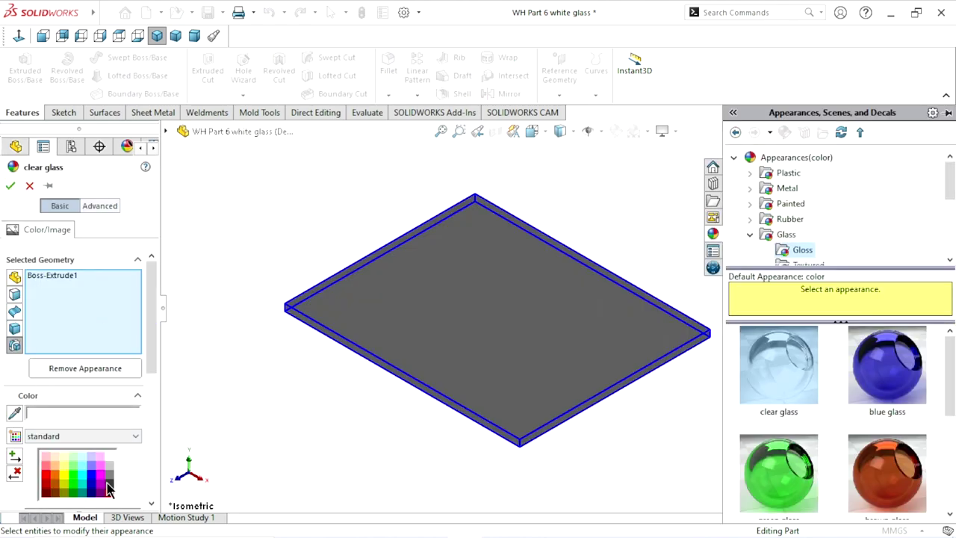
{"action": "left_click", "coordinate": [11, 186]}
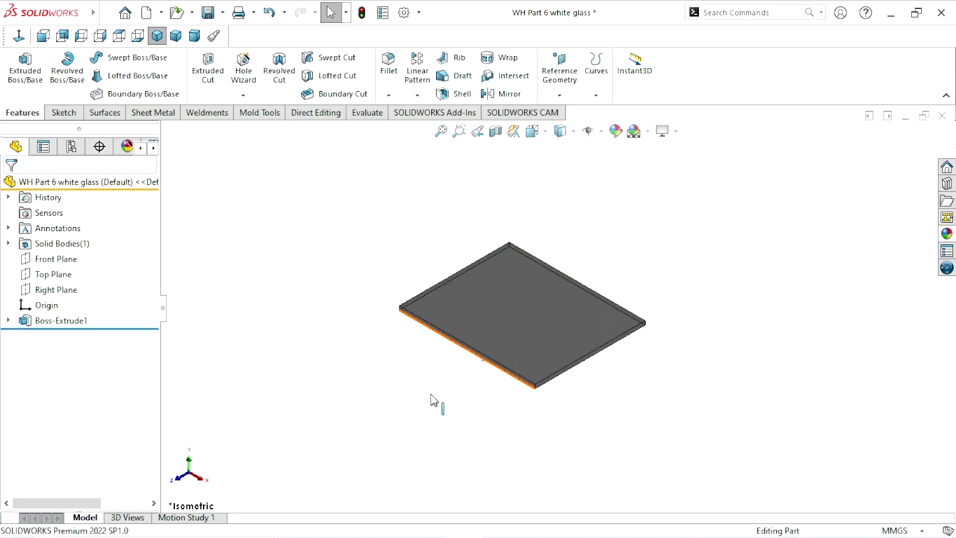
{"action": "mouse_move", "coordinate": [548, 335]}
{"action": "middle_mouse_down"}
{"action": "mouse_move", "coordinate": [503, 367]}
{"action": "mouse_move", "coordinate": [452, 262]}
{"action": "mouse_move", "coordinate": [636, 246]}
{"action": "middle_mouse_up"}
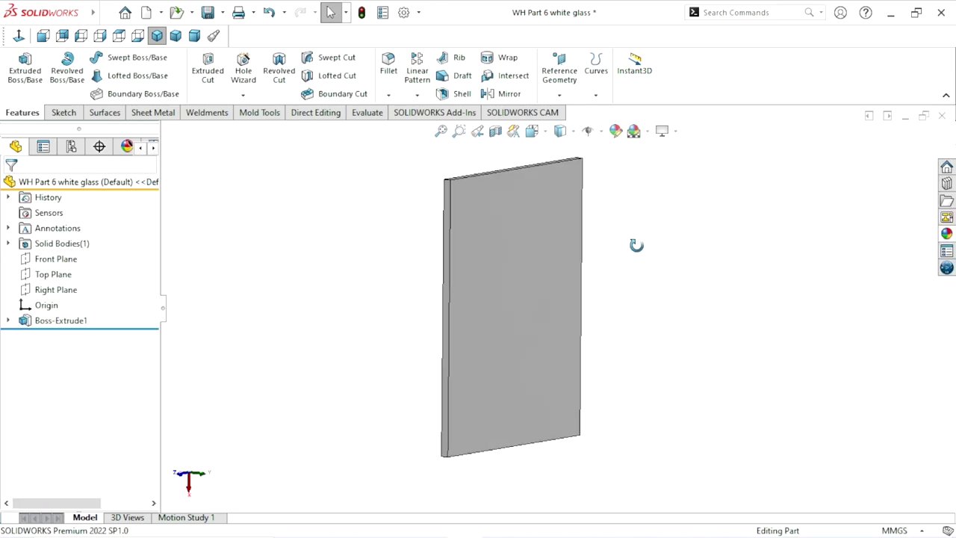
{"action": "left_click", "coordinate": [157, 36]}
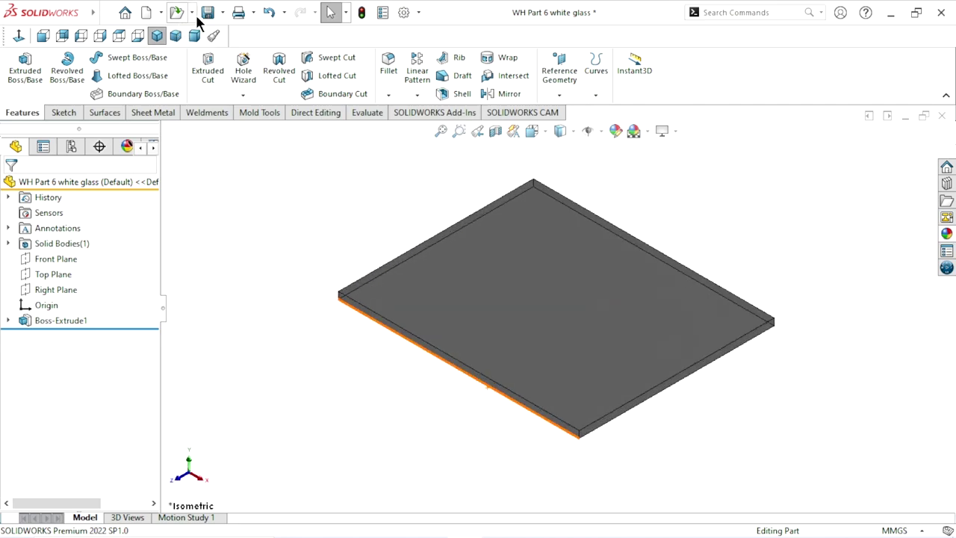
{"action": "left_click", "coordinate": [222, 12]}
Save a copy of the part renamed 'WH Part 7 black glass'
{"action": "left_click", "coordinate": [220, 49]}
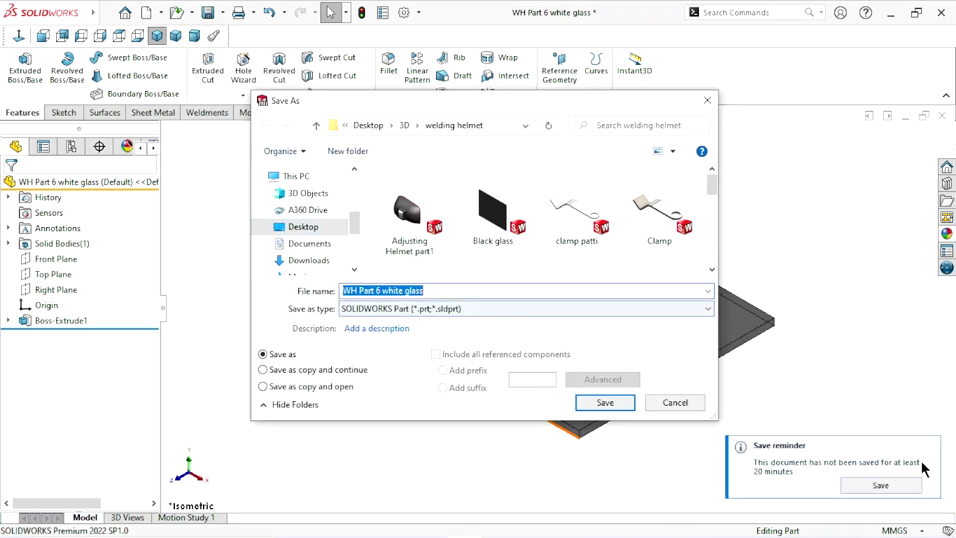
{"action": "left_click", "coordinate": [383, 290]}
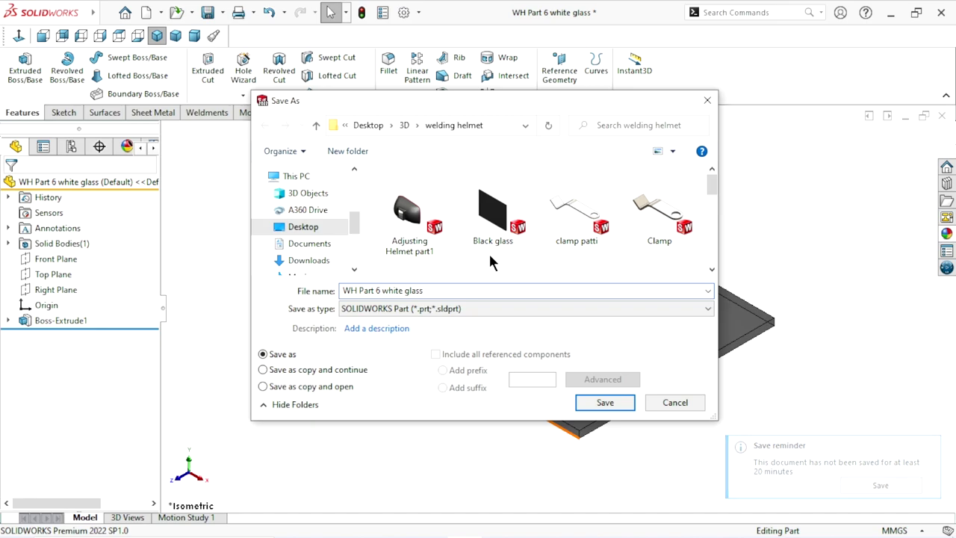
{"action": "key", "text": "BackSpace"}
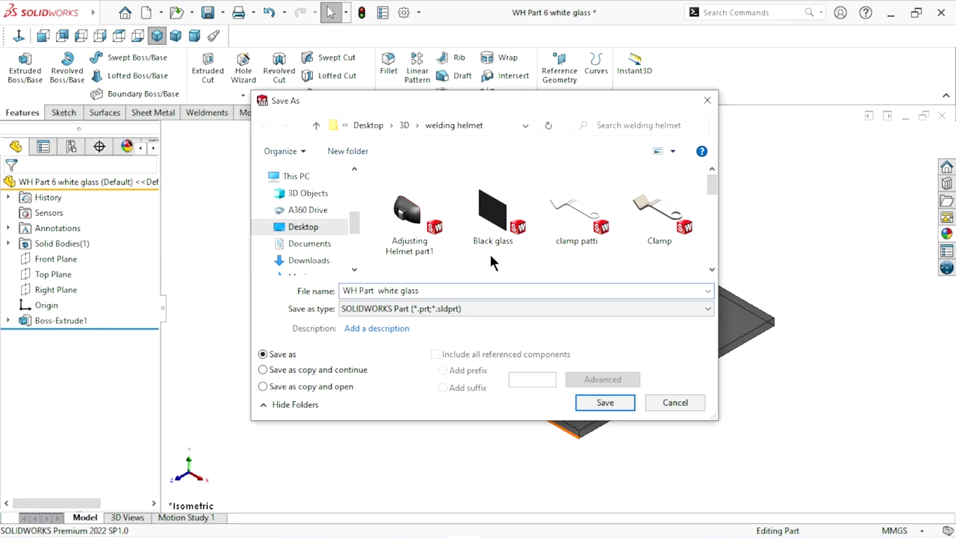
{"action": "type", "text": "7"}
{"action": "key", "text": "Delete"}
{"action": "key", "text": "Delete"}
{"action": "key", "text": "Delete"}
{"action": "key", "text": "Delete"}
{"action": "type", "text": "b"}
{"action": "left_click", "coordinate": [601, 406]}
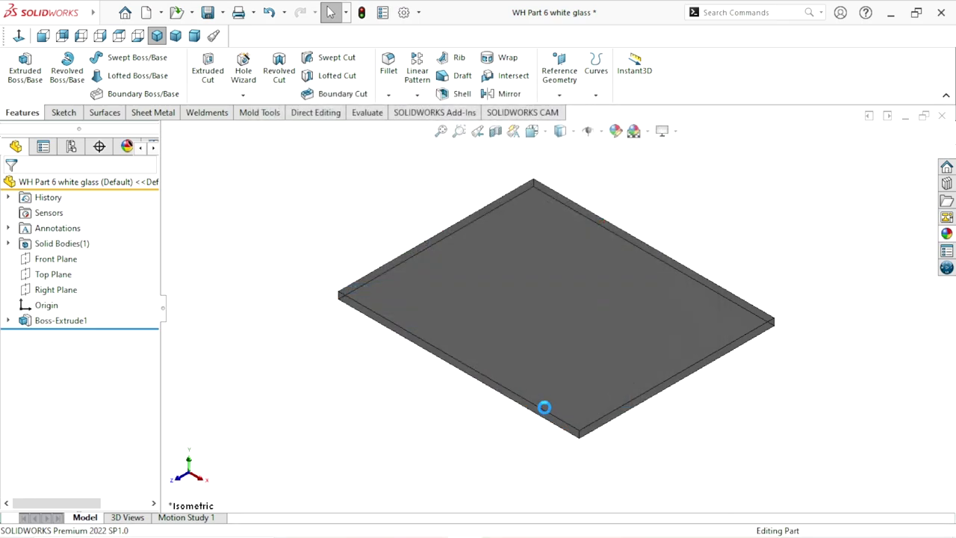
Switch the black plate to trimetric view
{"action": "left_click", "coordinate": [176, 35]}
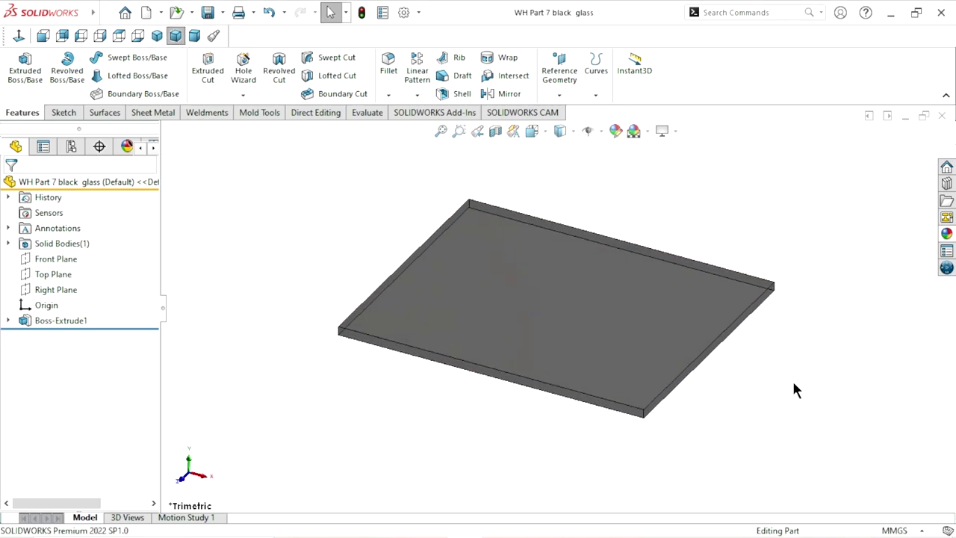